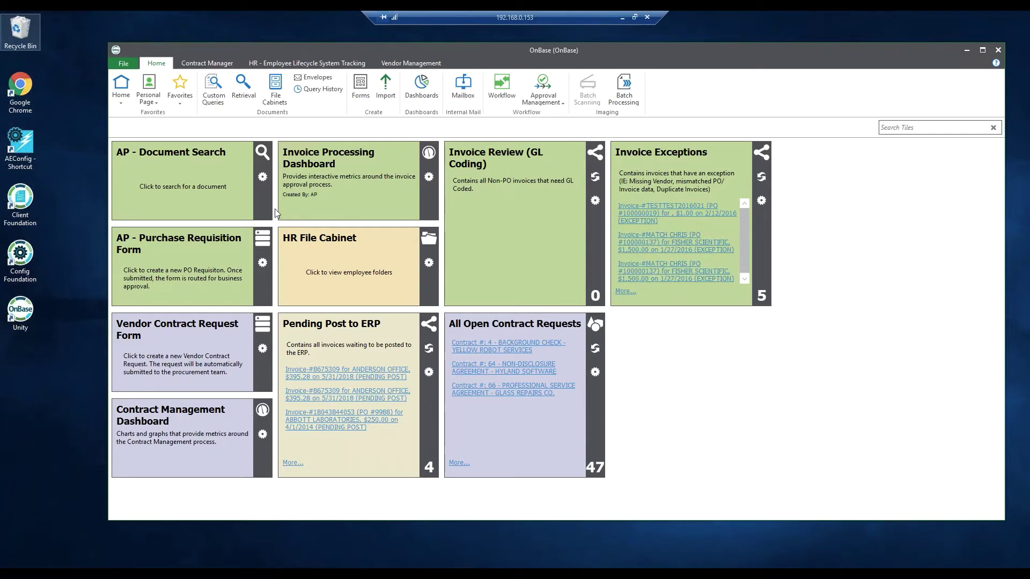
- Open the AP - Invoice Approval process from Approval Management and expand Auto Approval Paths
left_click(562, 104)
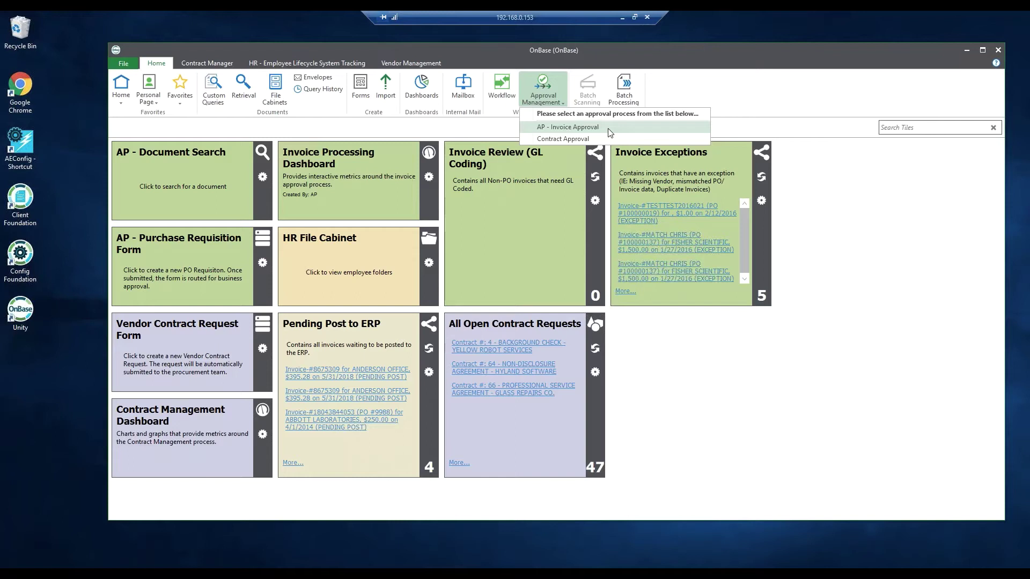
left_click(609, 132)
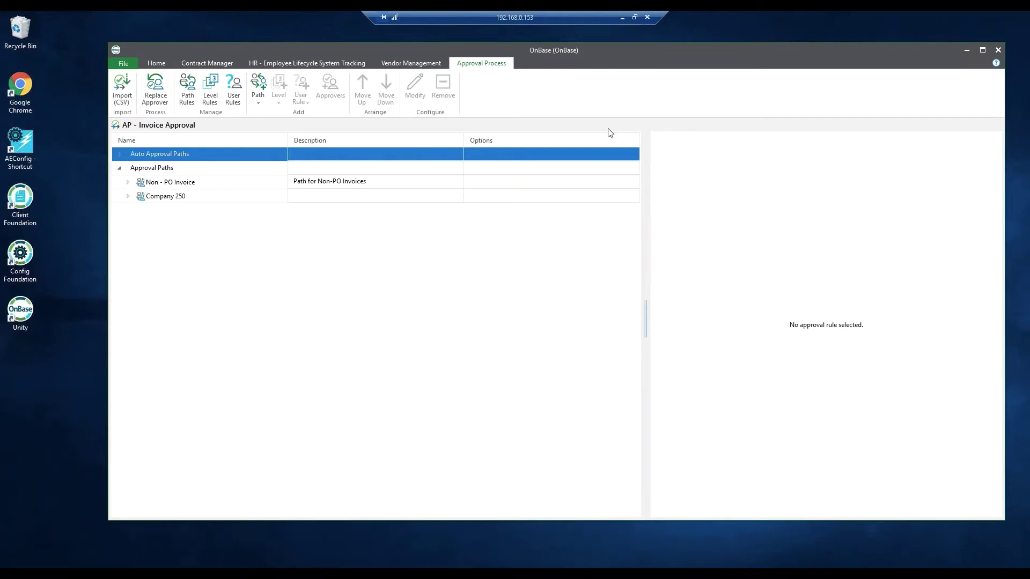
left_click(120, 156)
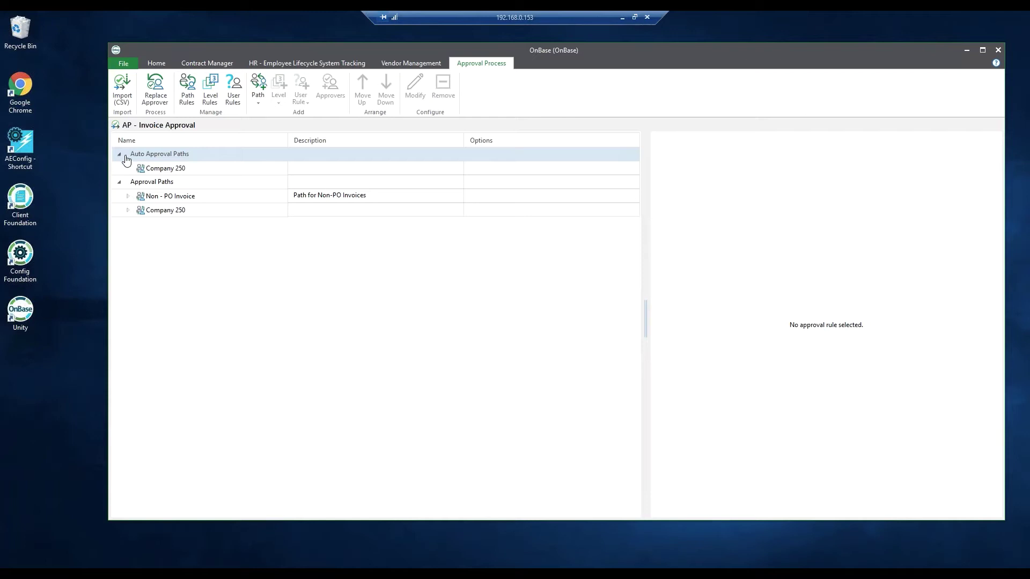
- Select the Company 250 auto-approval path to display its configuration and conditions
left_click(146, 158)
left_click(161, 171)
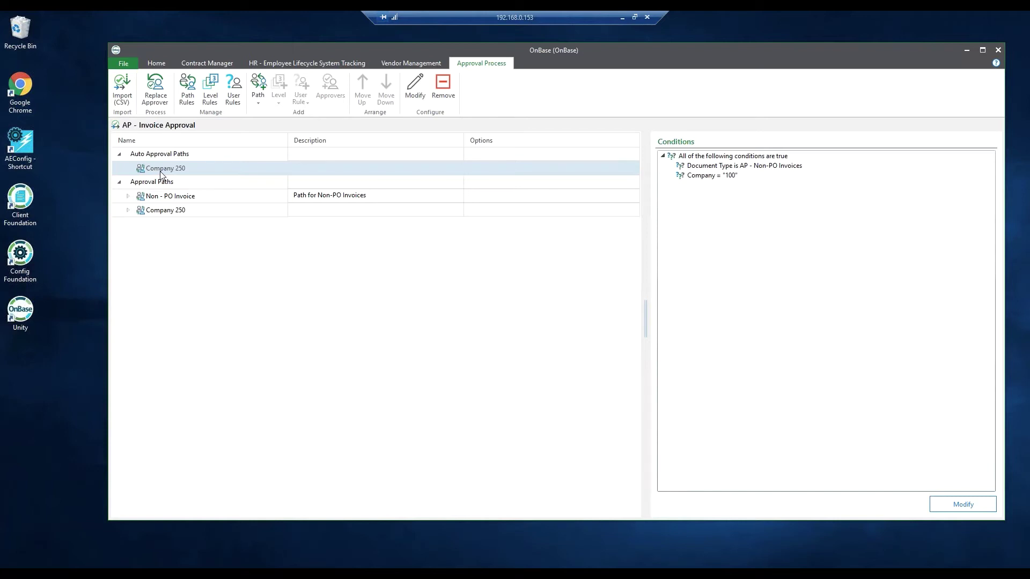
left_click(167, 164)
left_click(170, 167)
left_click(171, 174)
left_click(965, 508)
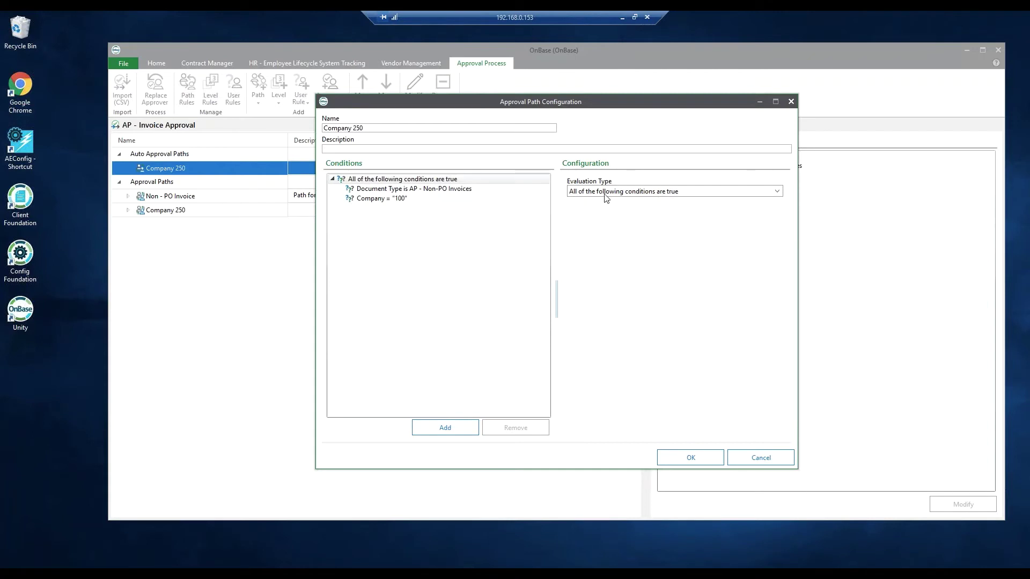
left_click(452, 195)
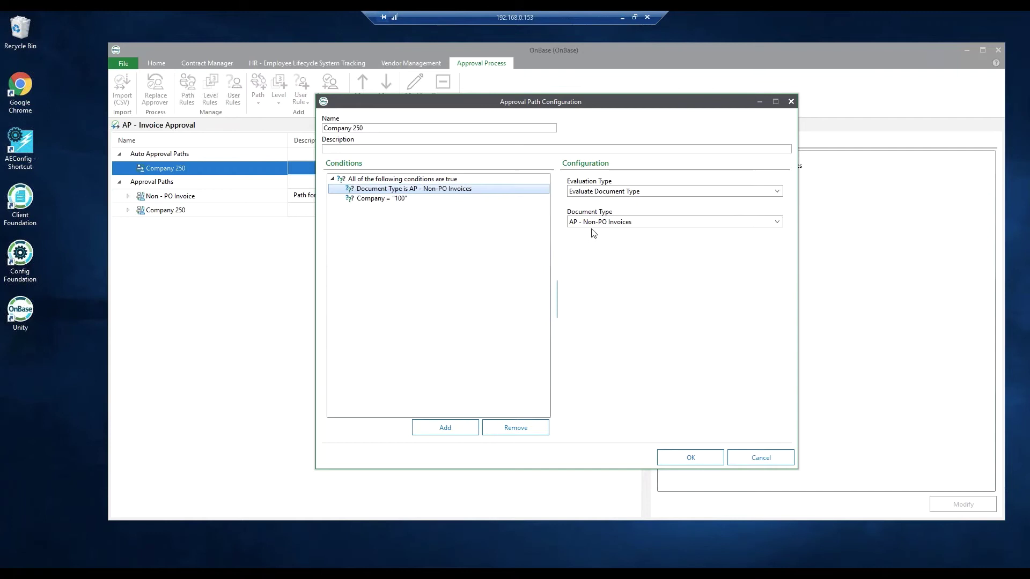
left_click(409, 202)
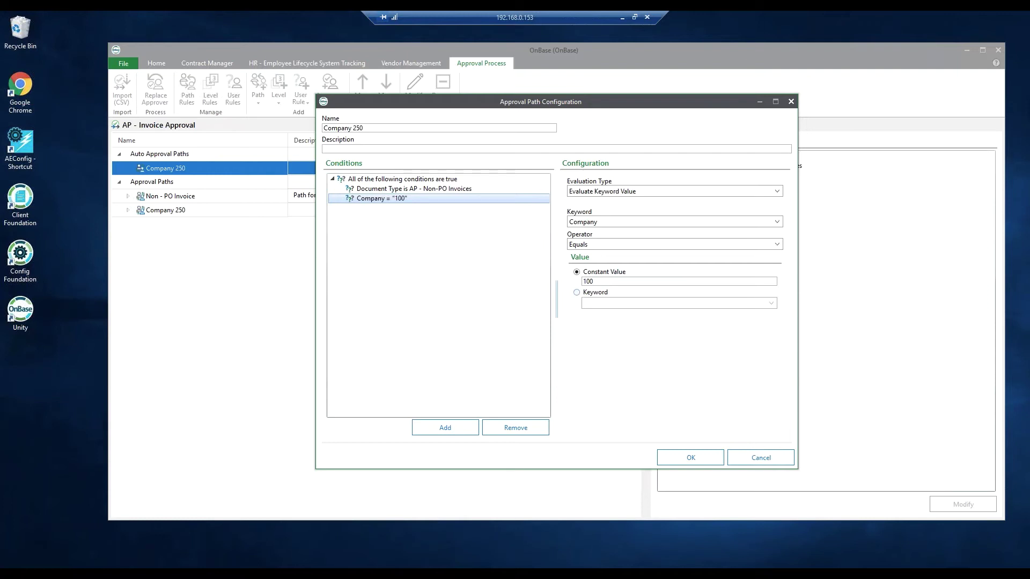
left_click(761, 458)
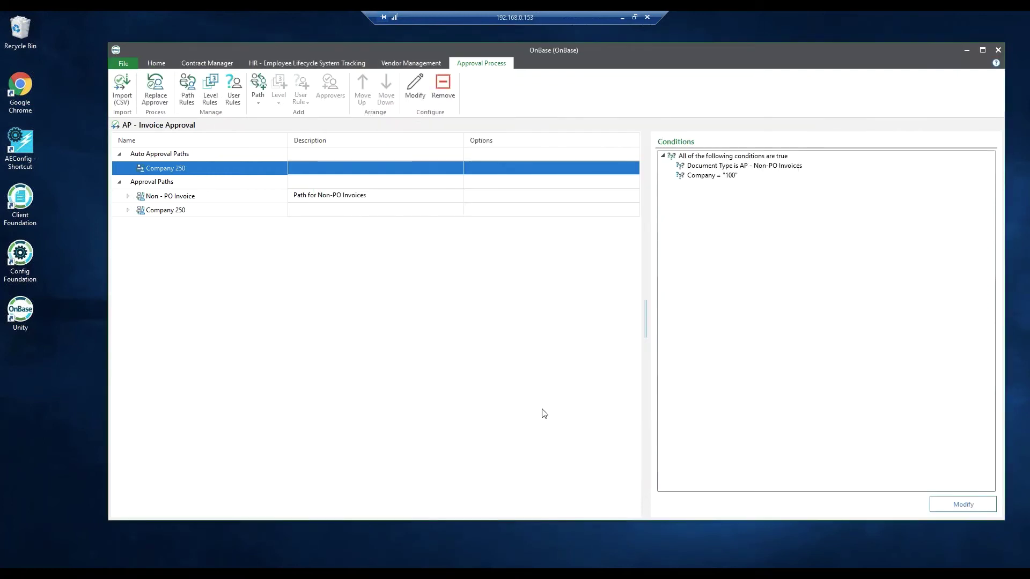
- List the Non - PO Invoice path's four levels and view its configuration without saving changes
left_click(128, 195)
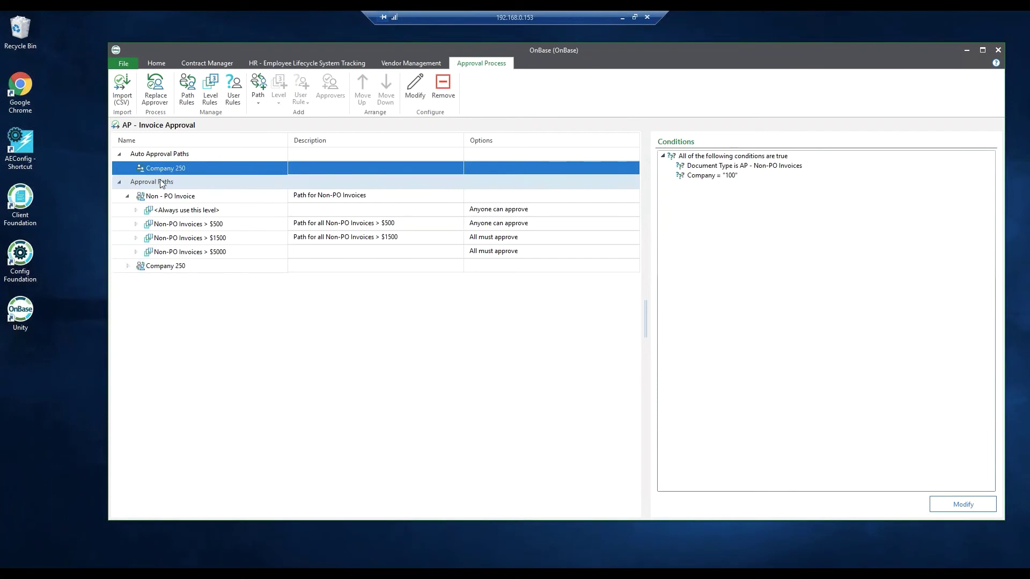
left_click(182, 201)
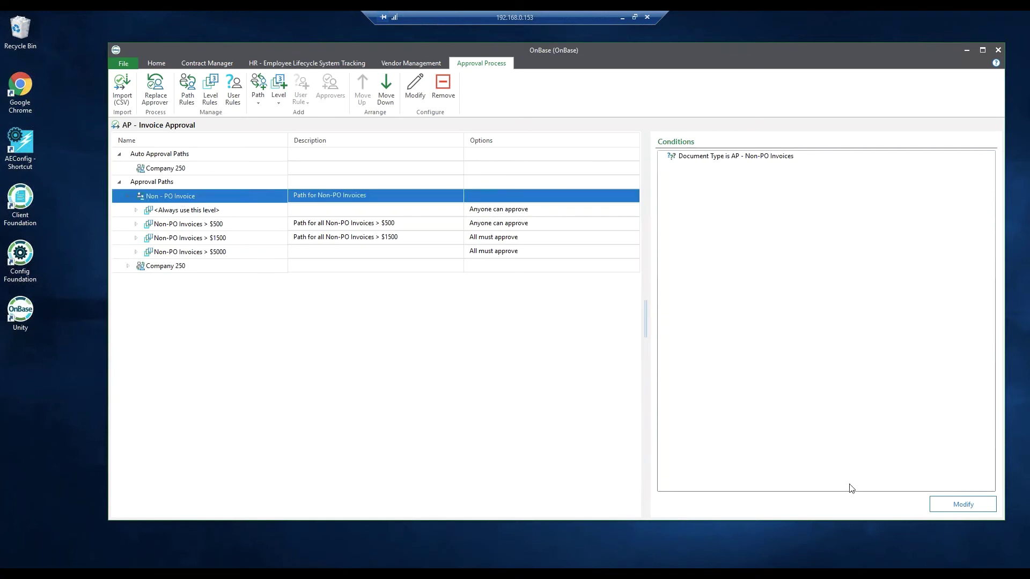
left_click(968, 513)
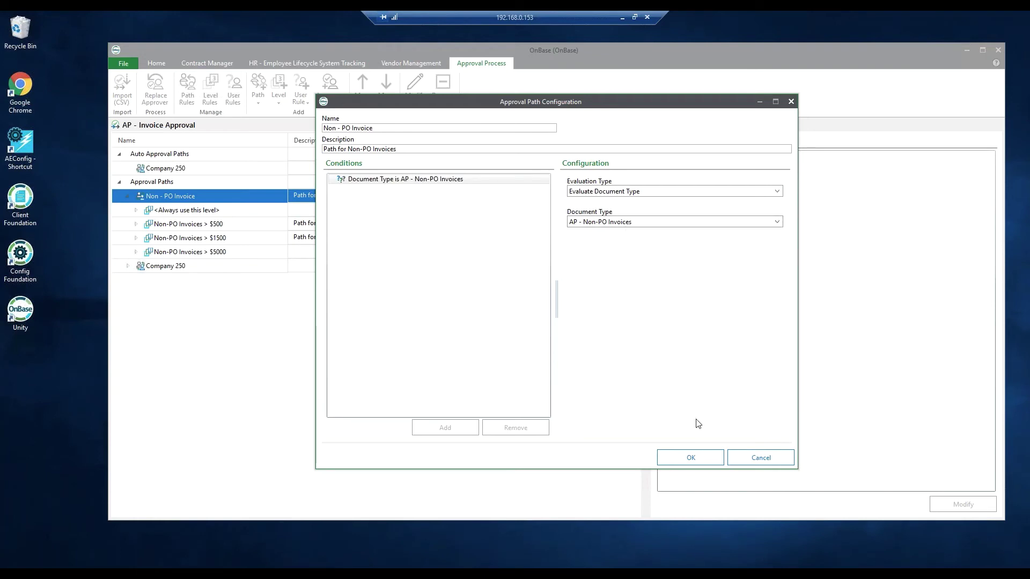
left_click(761, 458)
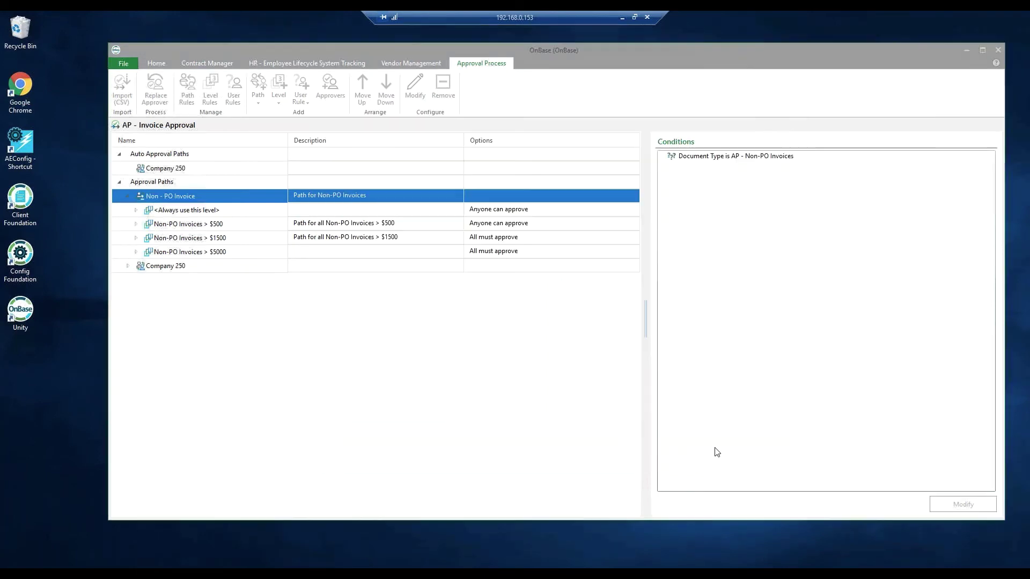
- Show the always-used level's AP and MANAGER approvers, then the $500 level's Invoice Total <= $500.00 condition
double_click(183, 213)
left_click(183, 213)
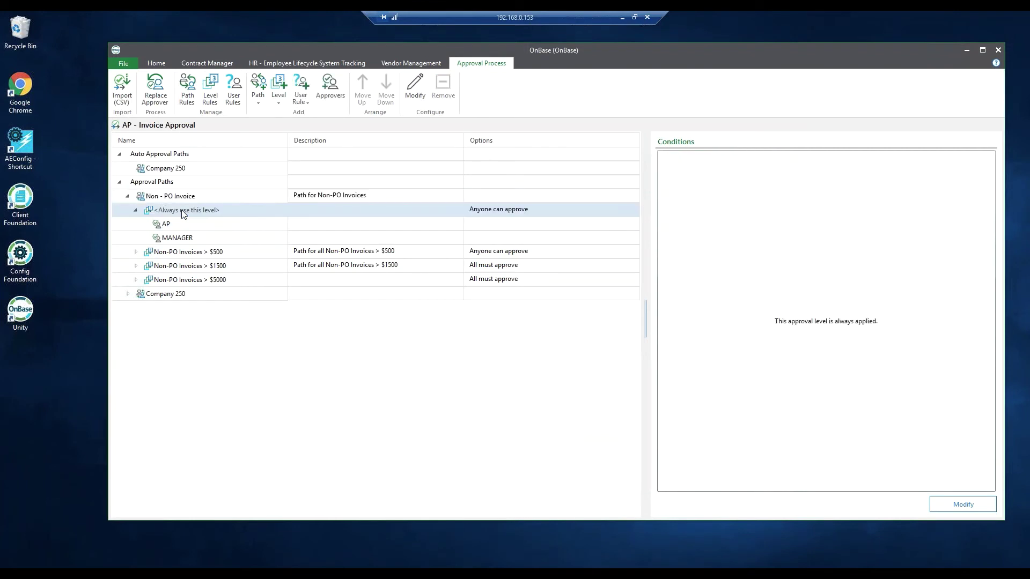
left_click(182, 226)
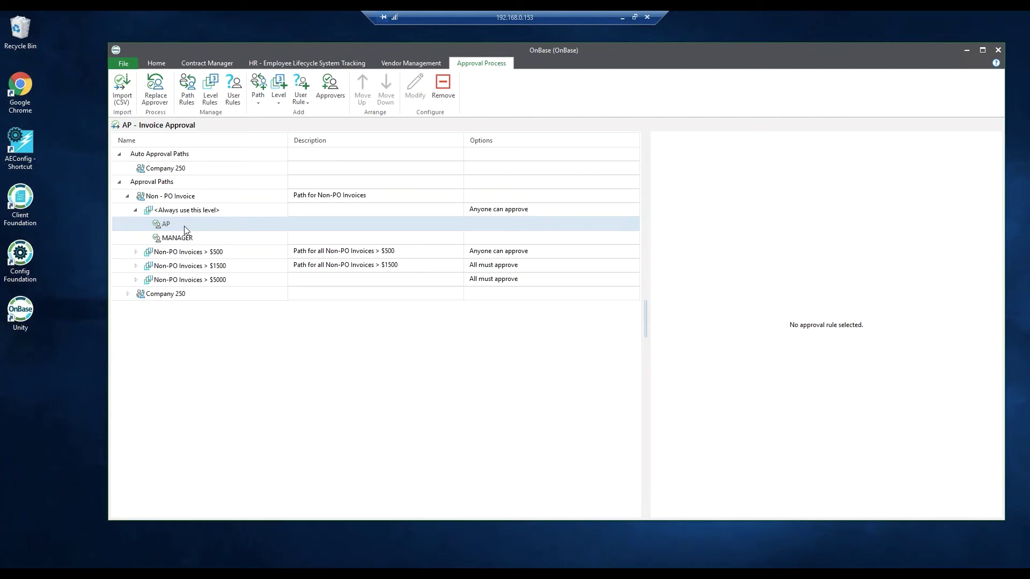
left_click(206, 240)
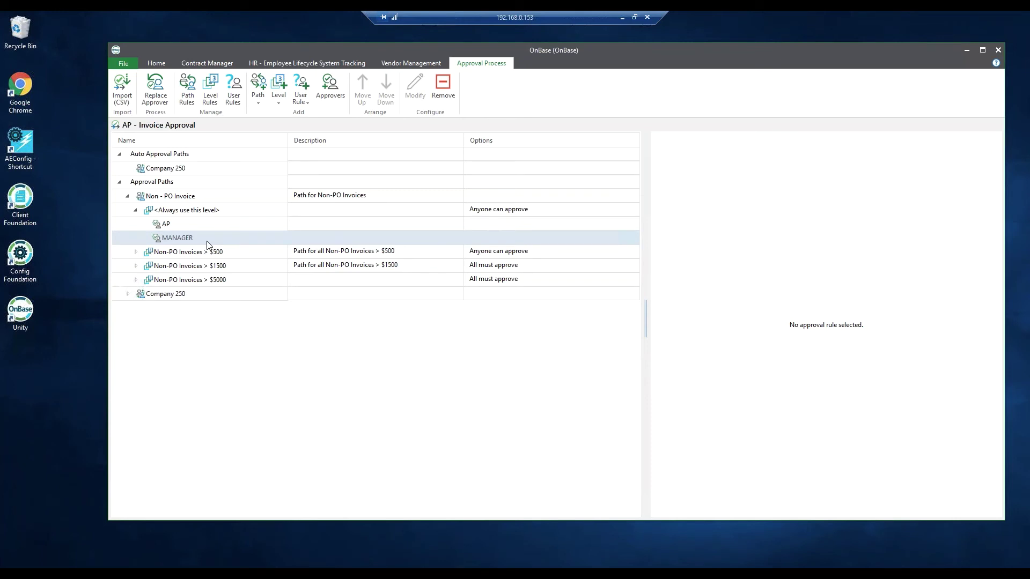
left_click(207, 240)
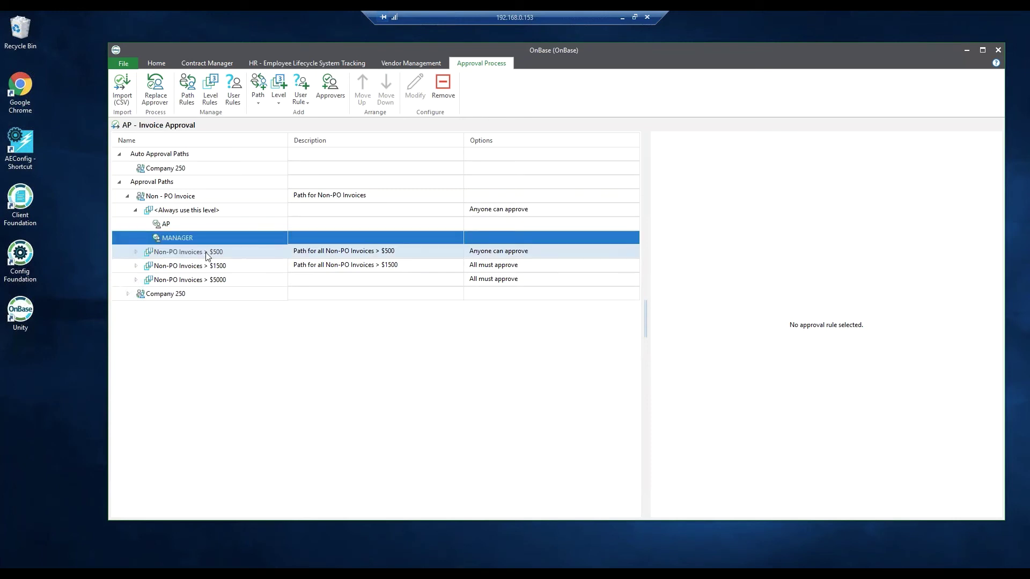
left_click(207, 256)
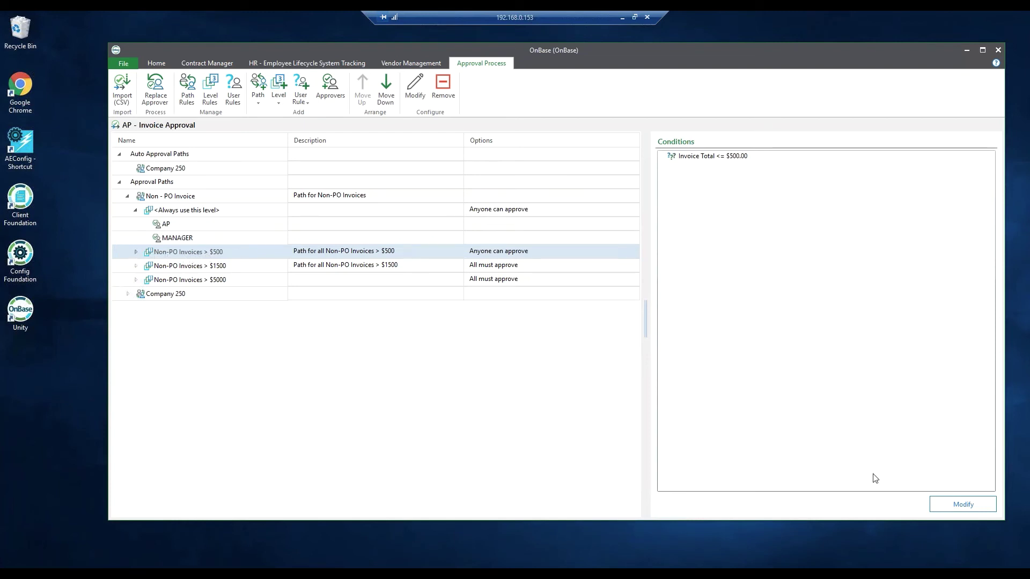
left_click(962, 505)
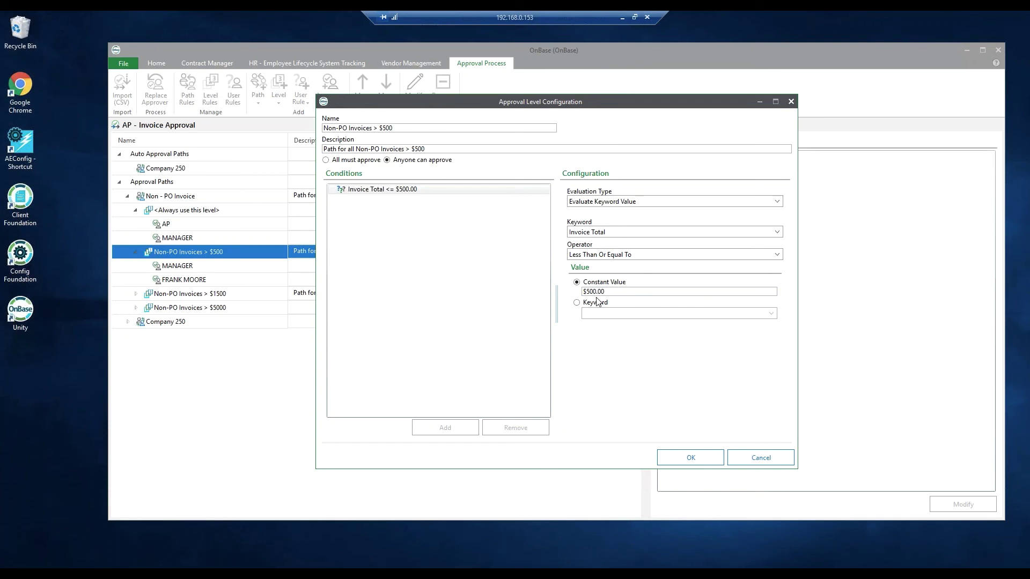
left_click(749, 460)
left_click(220, 280)
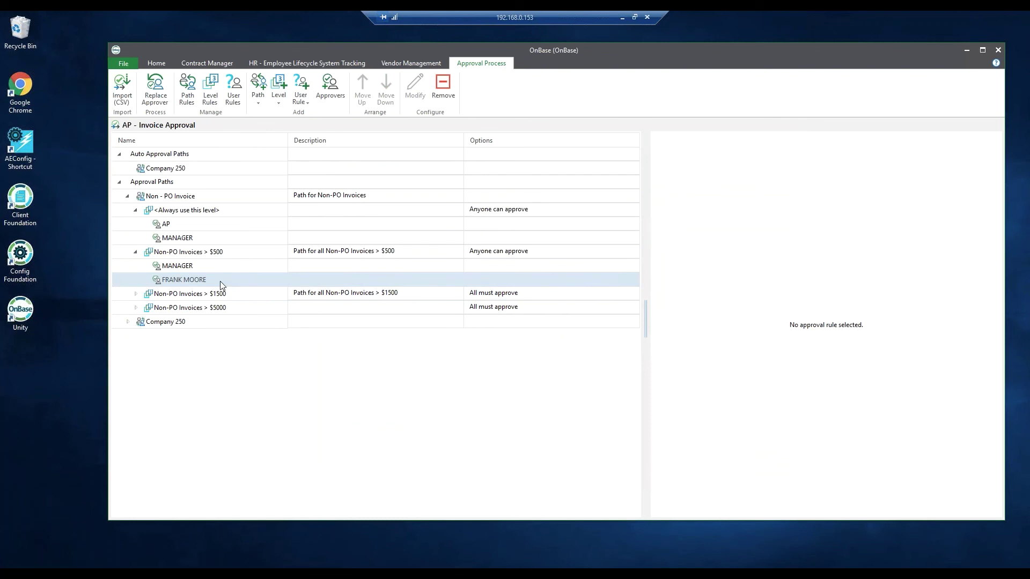
left_click(220, 282)
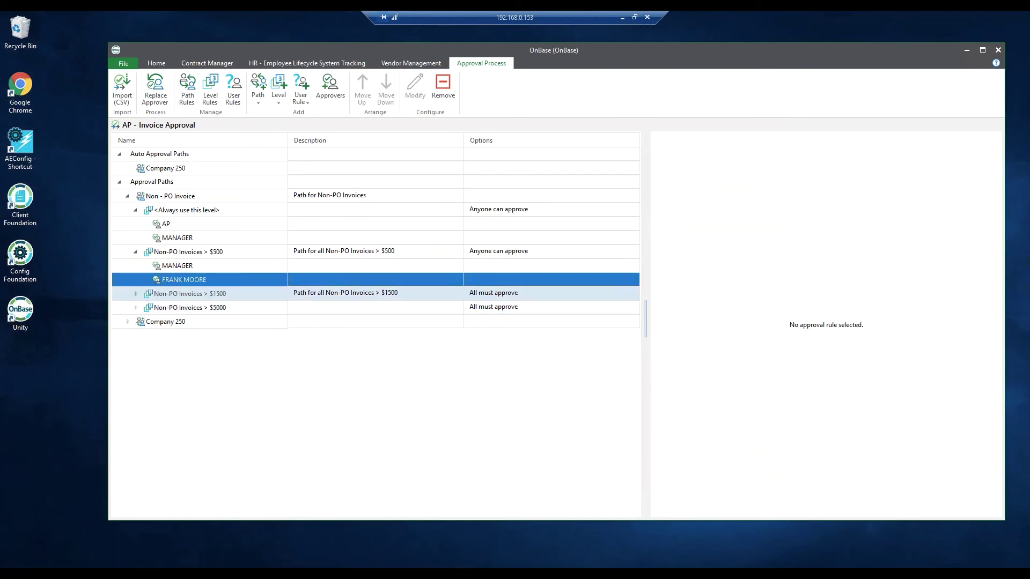
left_click(135, 294)
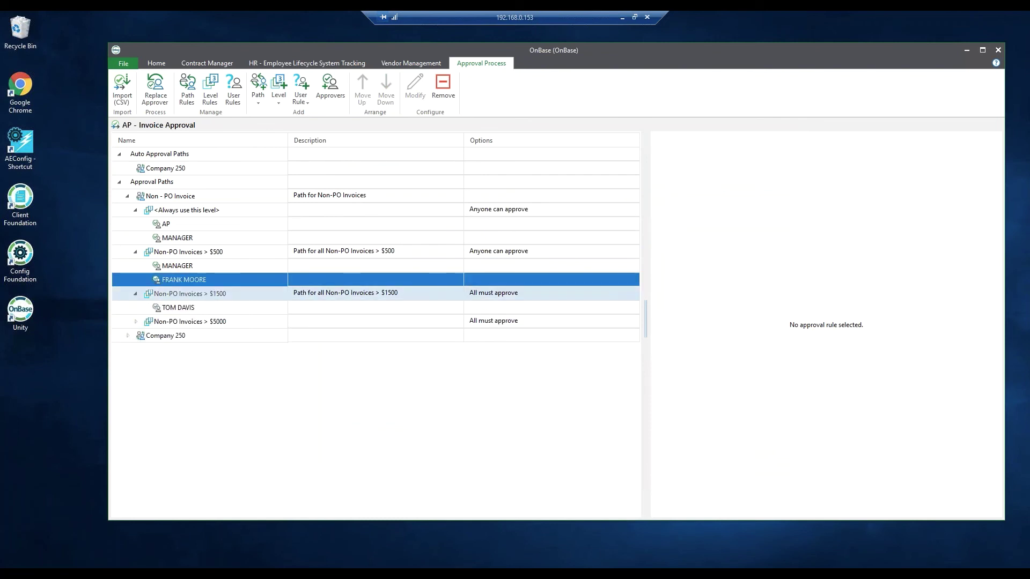
left_click(190, 296)
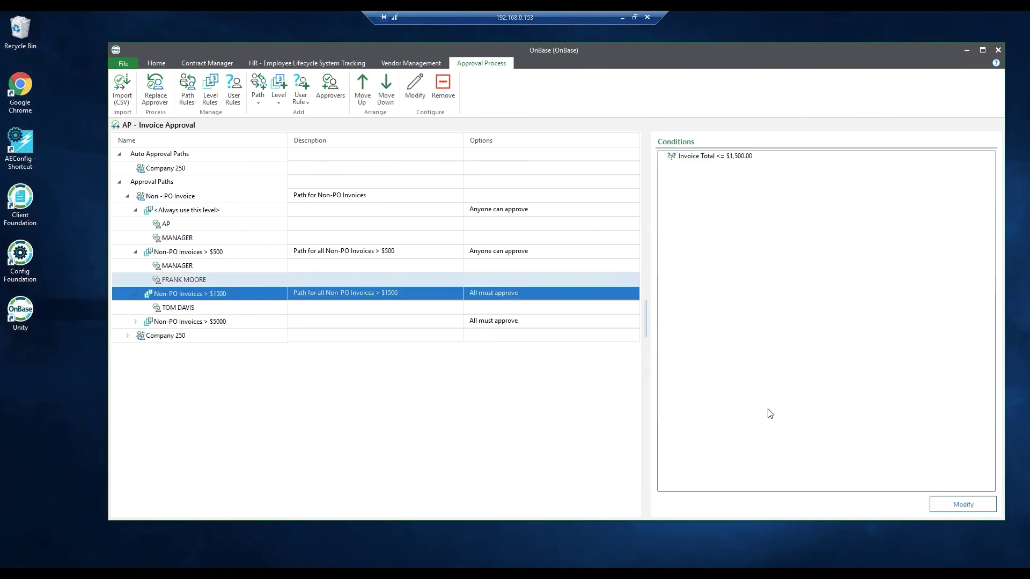
left_click(964, 504)
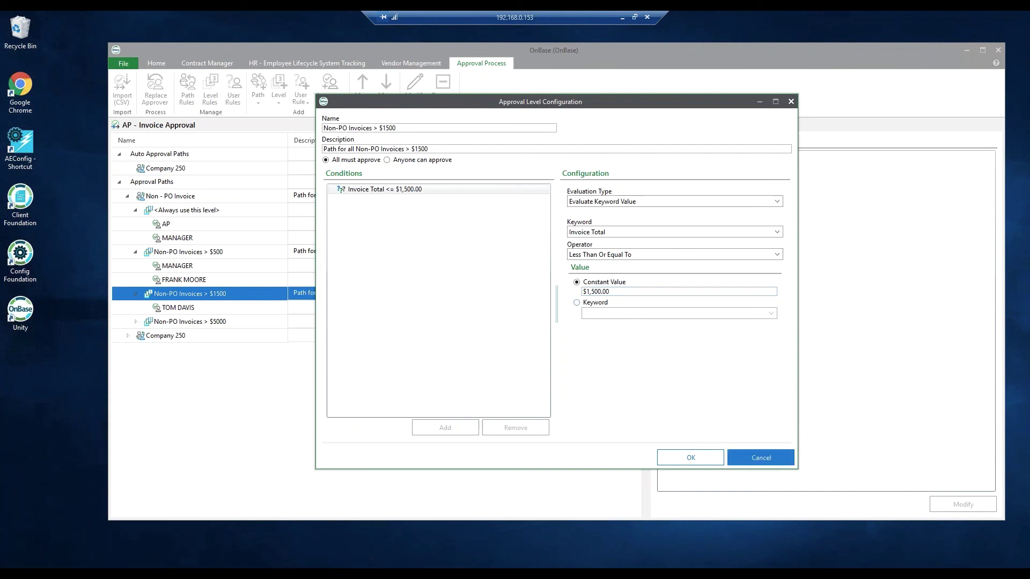
left_click(761, 457)
left_click(216, 311)
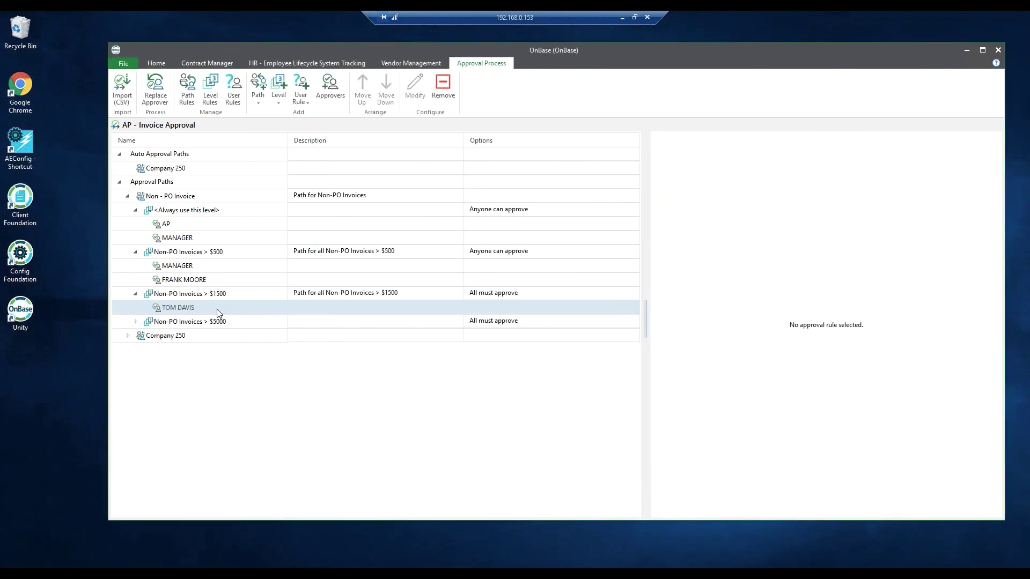